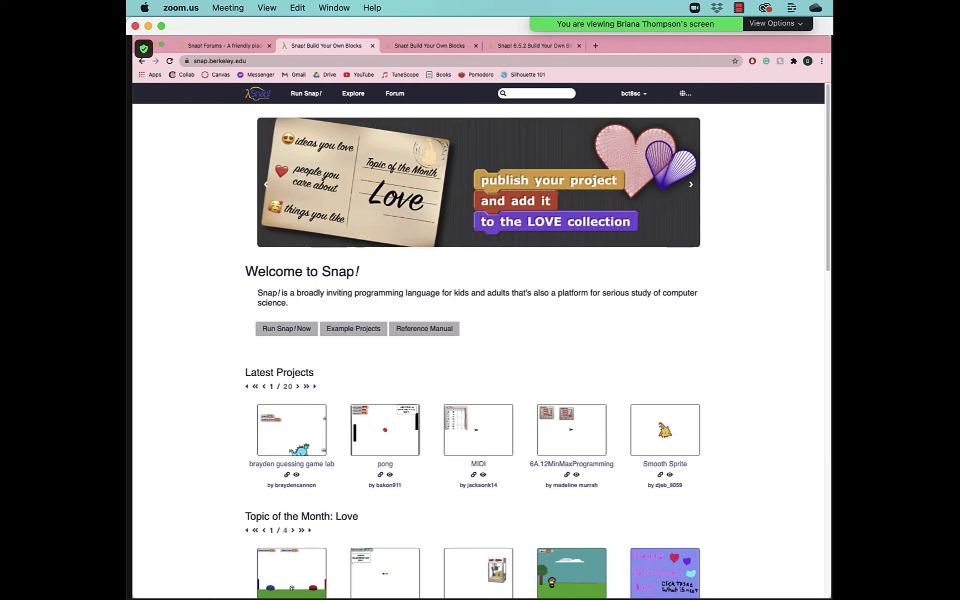
# Step: Return to the Snap! homepage tab and start a new Snap! editor tab with Run Snap! Now
pyautogui.click(255, 45)
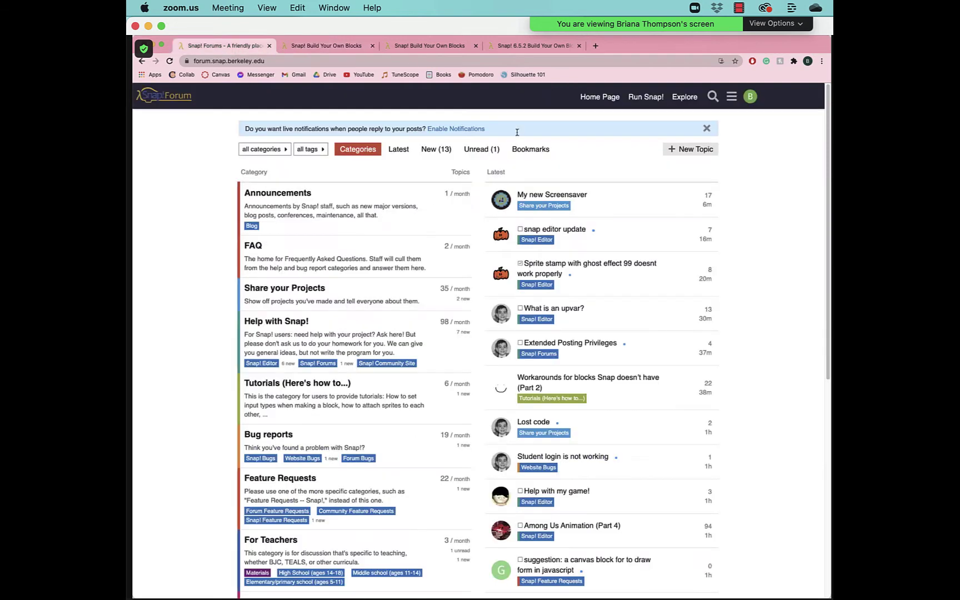
pyautogui.click(336, 47)
pyautogui.click(306, 97)
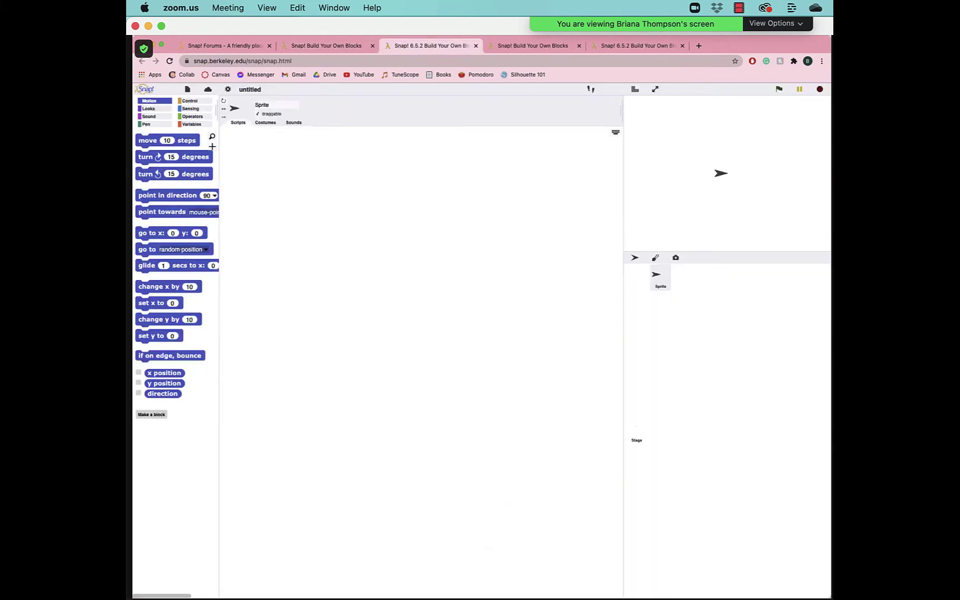
# Step: Import the heart screenshot as the Stage background and hide the arrow sprite
pyautogui.click(635, 431)
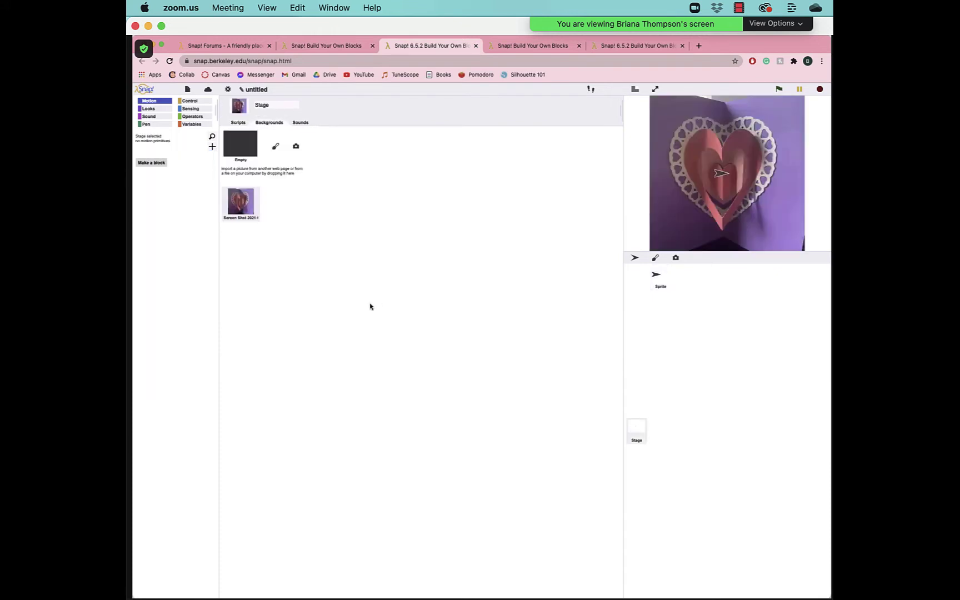
pyautogui.click(150, 109)
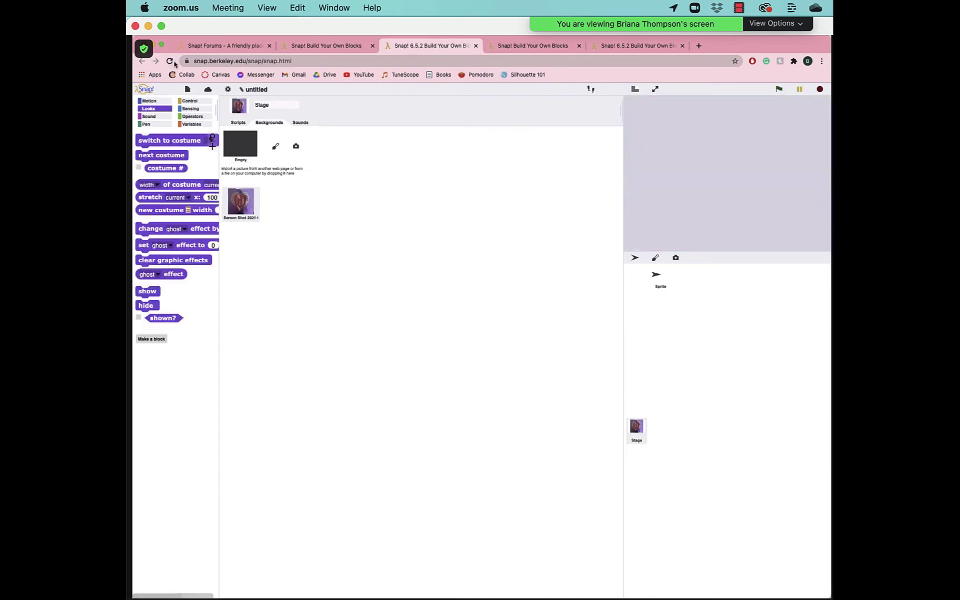
pyautogui.click(657, 279)
pyautogui.click(147, 424)
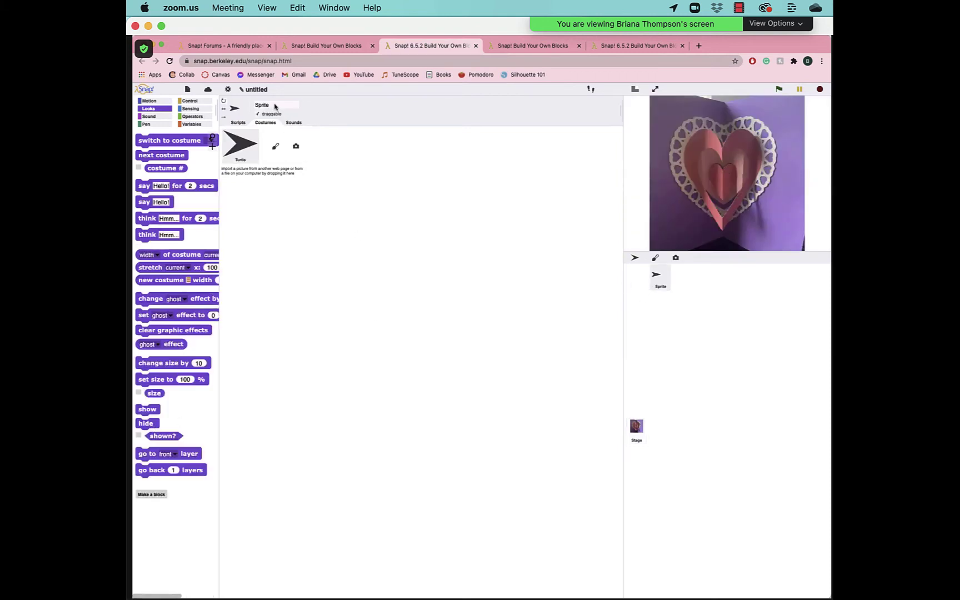
# Step: Save the project to the cloud as 'ValentinesDayCard2' and reopen the Save As dialog
pyautogui.click(187, 90)
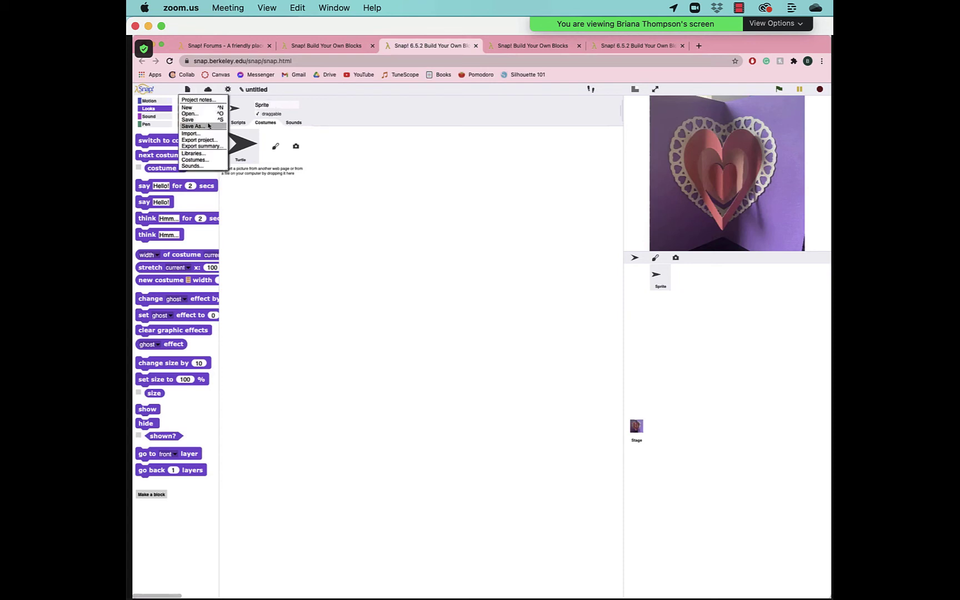
pyautogui.click(209, 123)
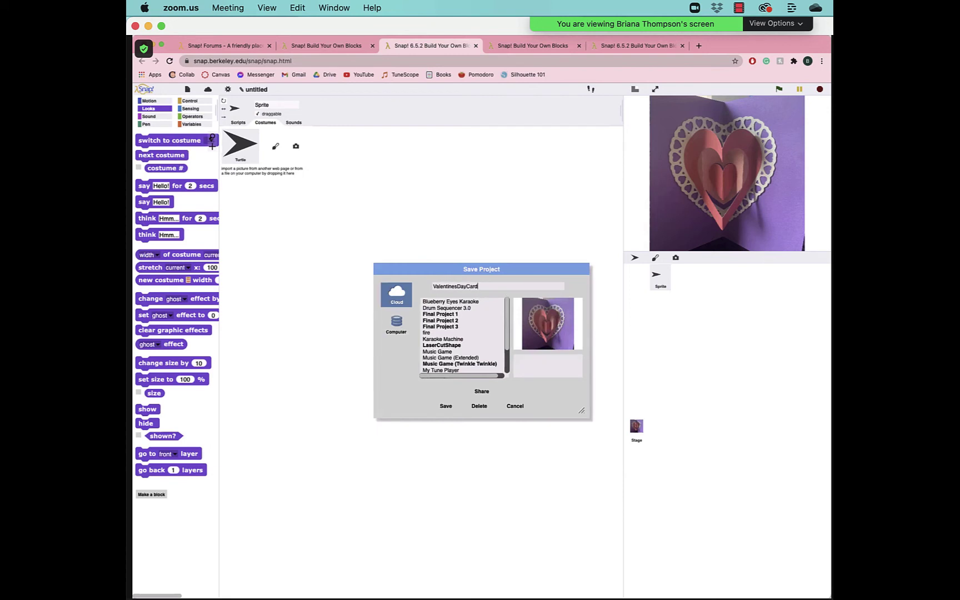
pyautogui.scroll(-3, 474, 343)
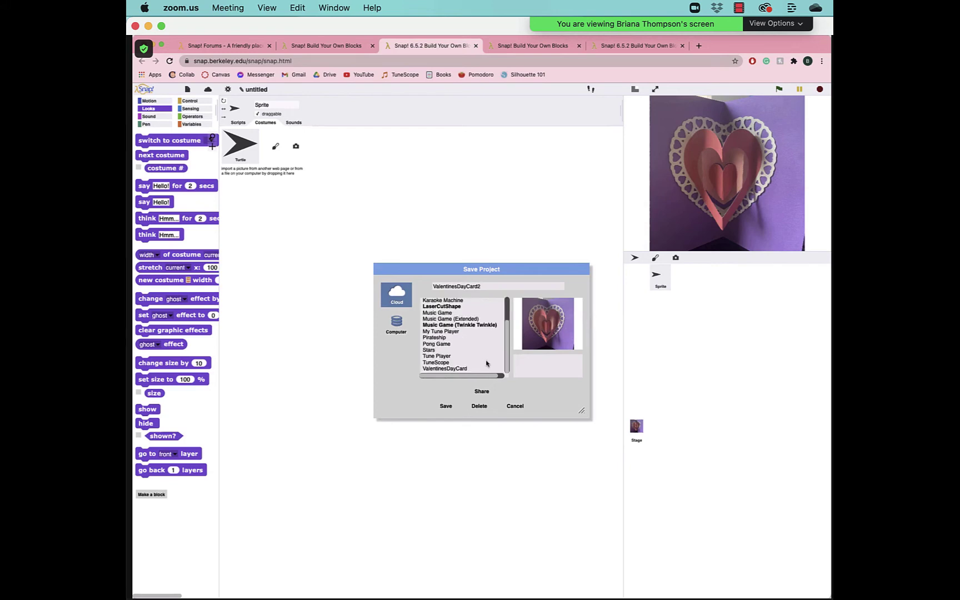
pyautogui.click(446, 406)
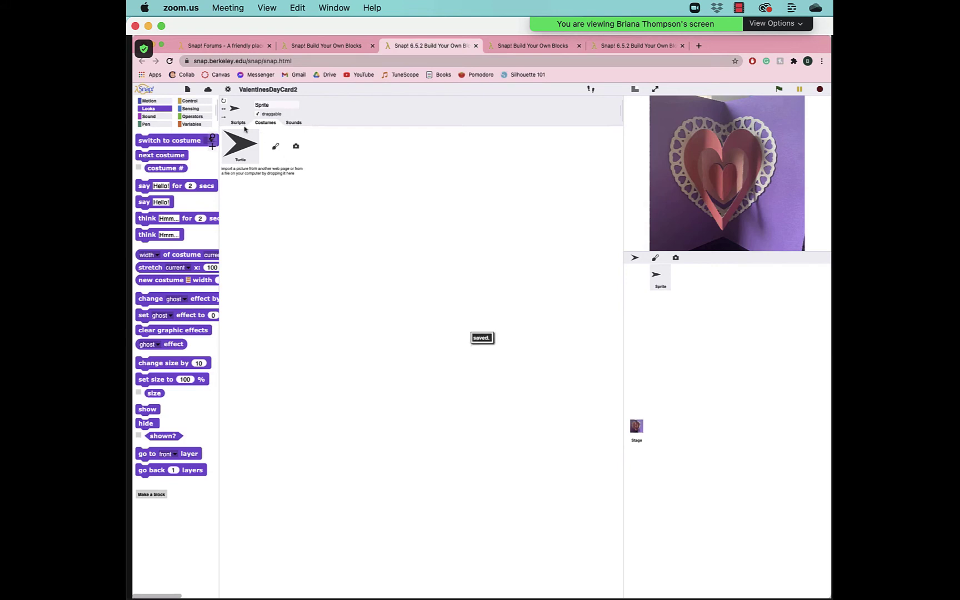
pyautogui.click(187, 90)
pyautogui.click(197, 127)
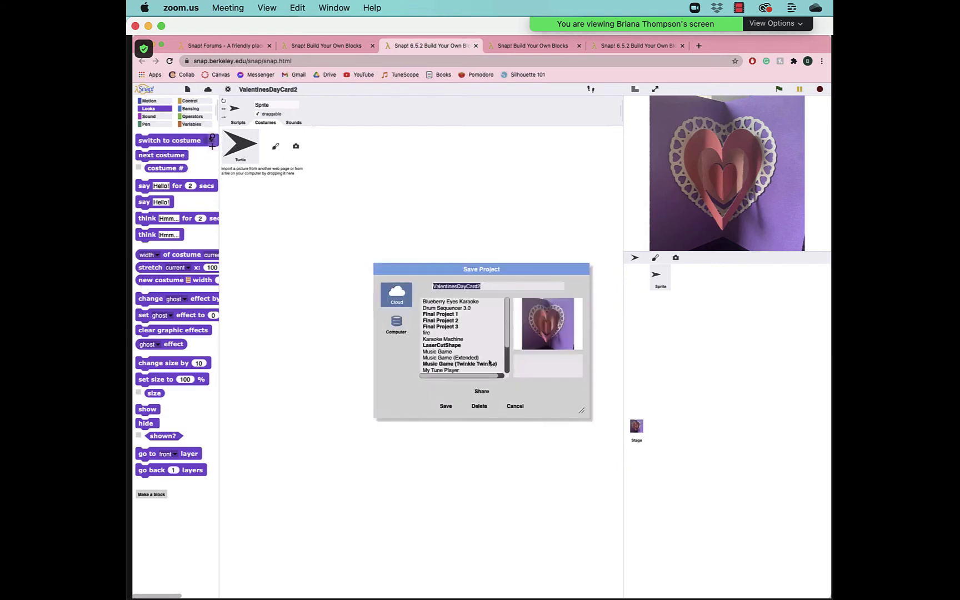
pyautogui.scroll(-3, 480, 349)
# Step: Share the ValentinesDayCard2 project from the cloud project list
pyautogui.click(464, 373)
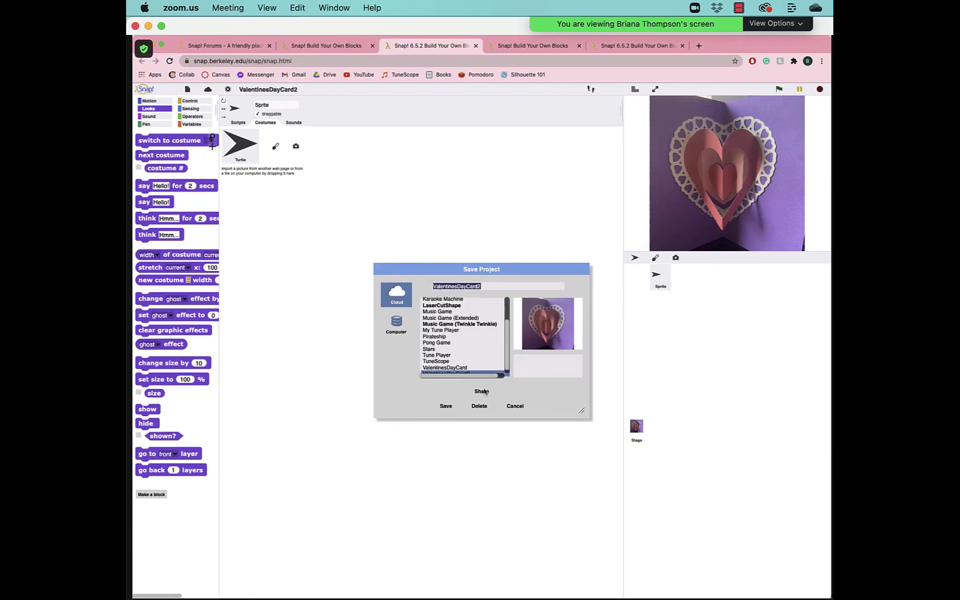
pyautogui.click(482, 391)
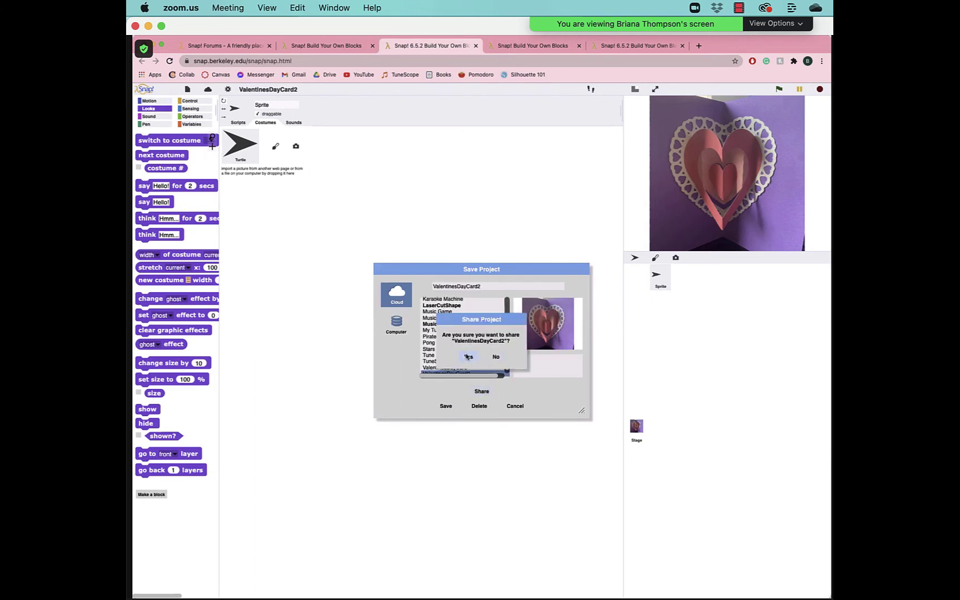
pyautogui.click(469, 357)
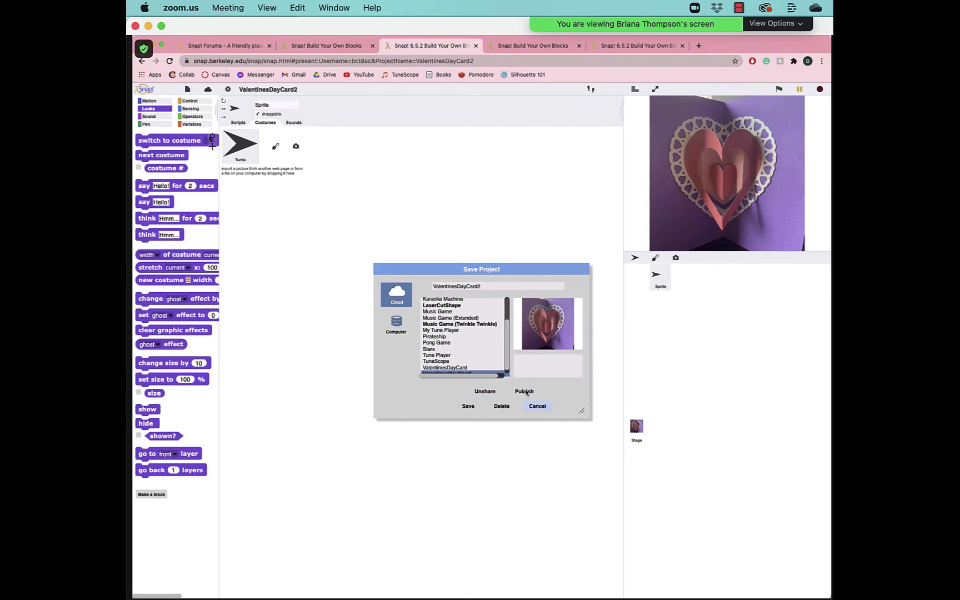
# Step: Publish the shared ValentinesDayCard2 project and close the Save Project dialog
pyautogui.click(524, 391)
pyautogui.click(469, 357)
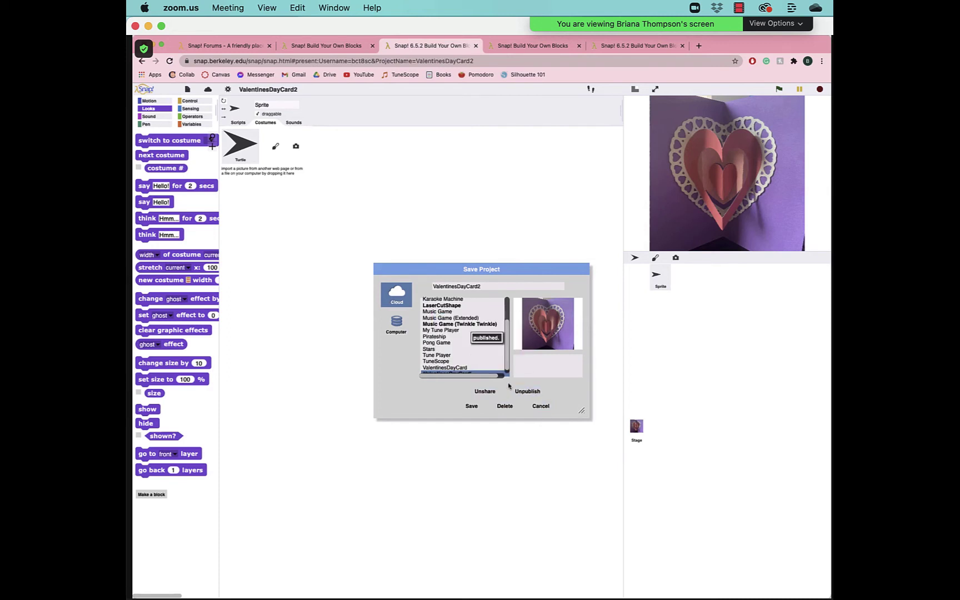
pyautogui.click(541, 406)
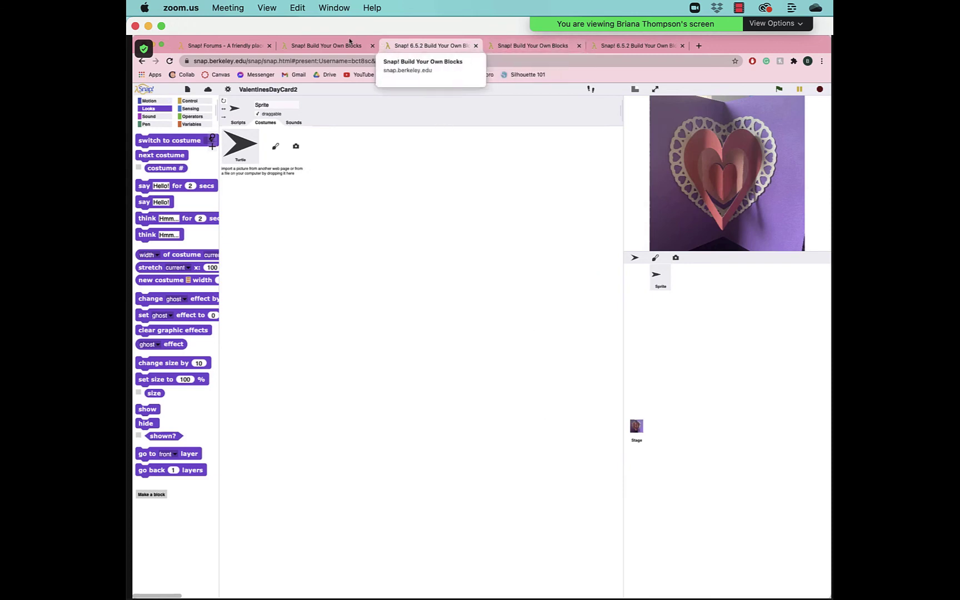
# Step: Go to the My Projects page from the account menu on the Snap! homepage
pyautogui.click(242, 46)
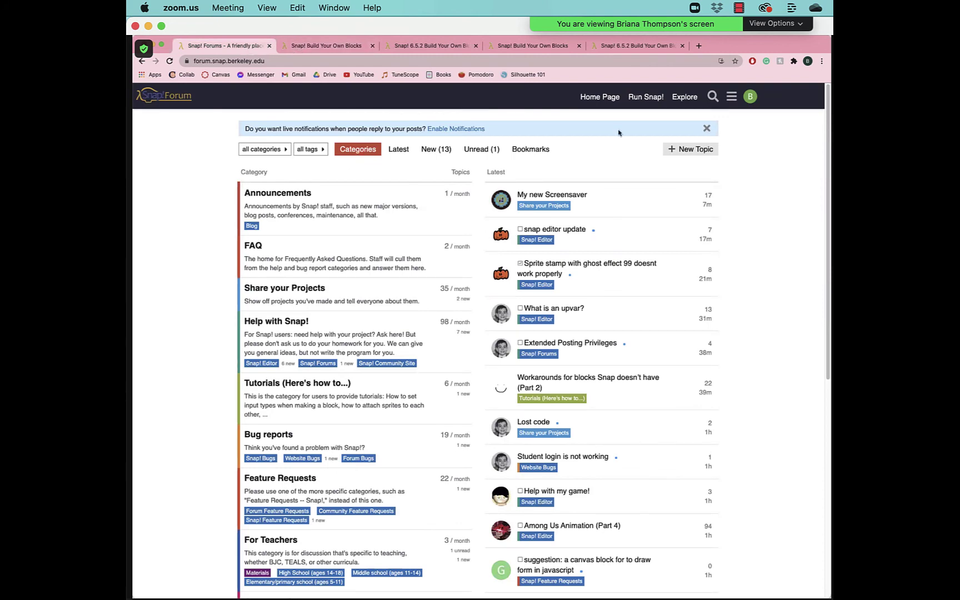
pyautogui.click(322, 47)
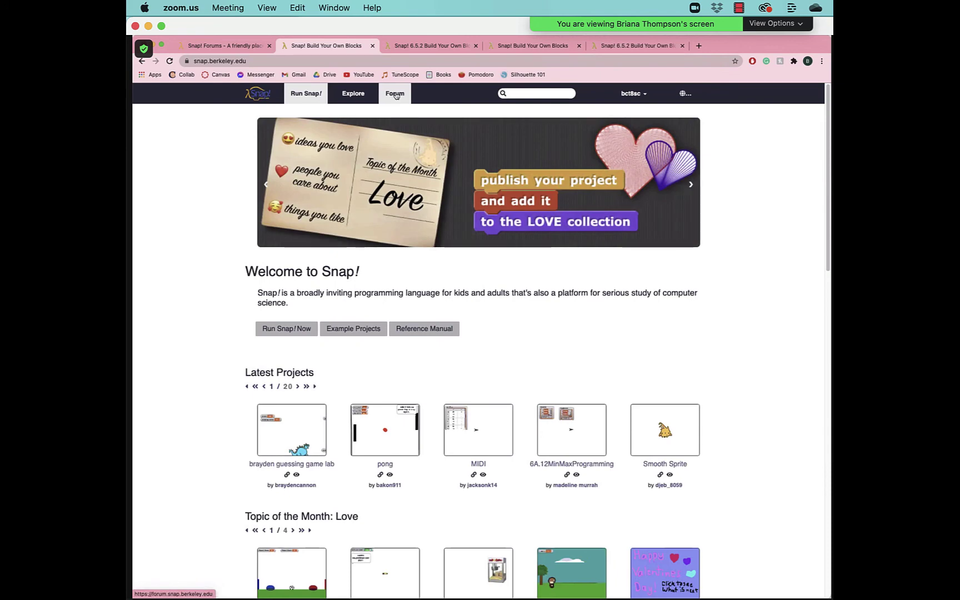
pyautogui.click(633, 93)
pyautogui.click(634, 115)
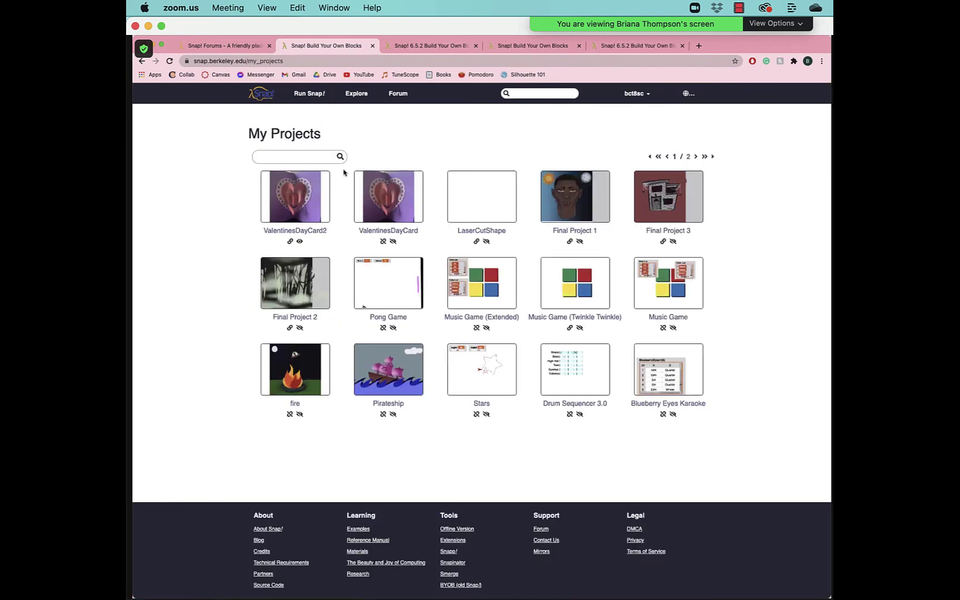
# Step: Add ValentinesDayCard2 to the 'Love' collection from its project page
pyautogui.click(318, 187)
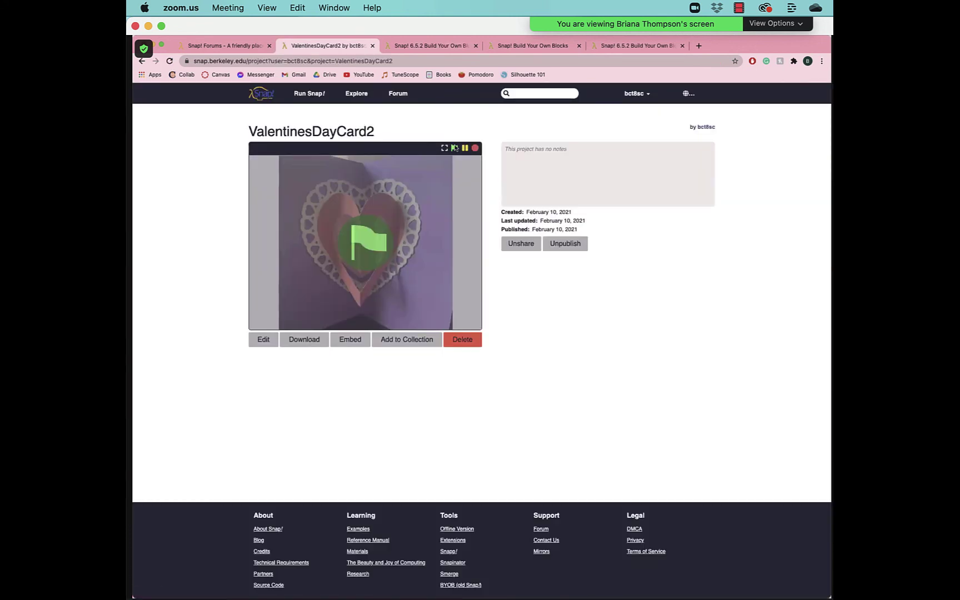
pyautogui.click(407, 339)
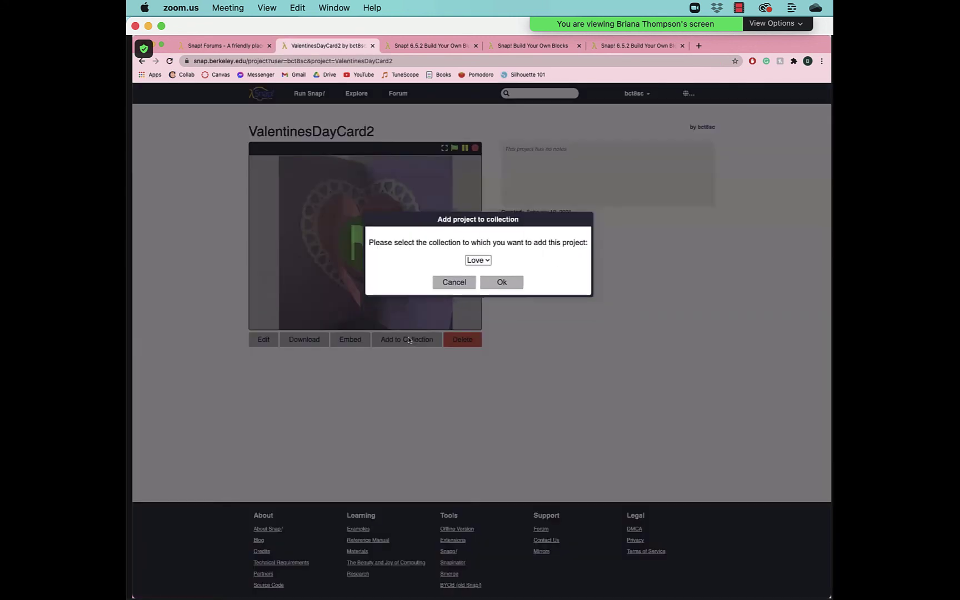
pyautogui.click(502, 282)
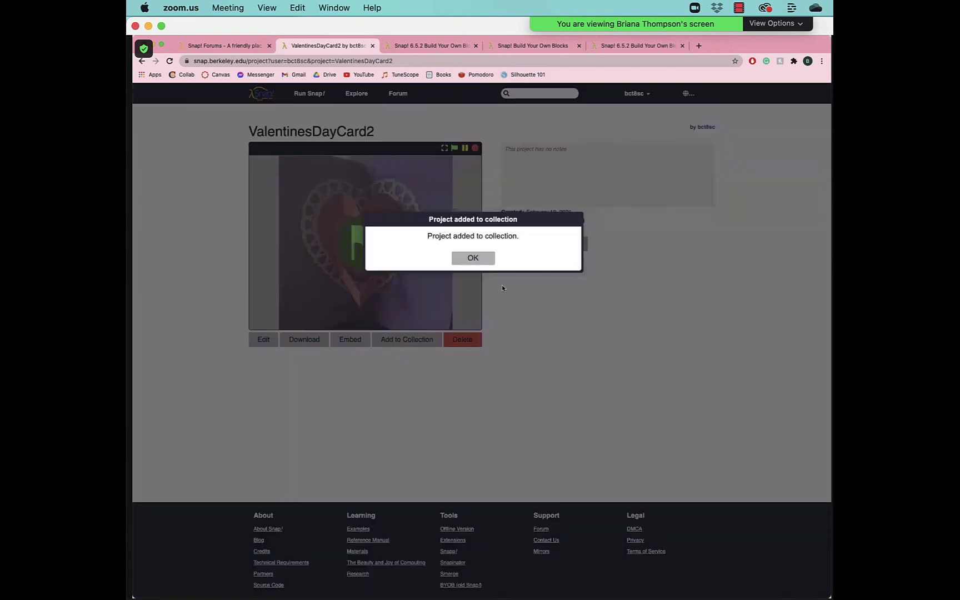
pyautogui.click(473, 267)
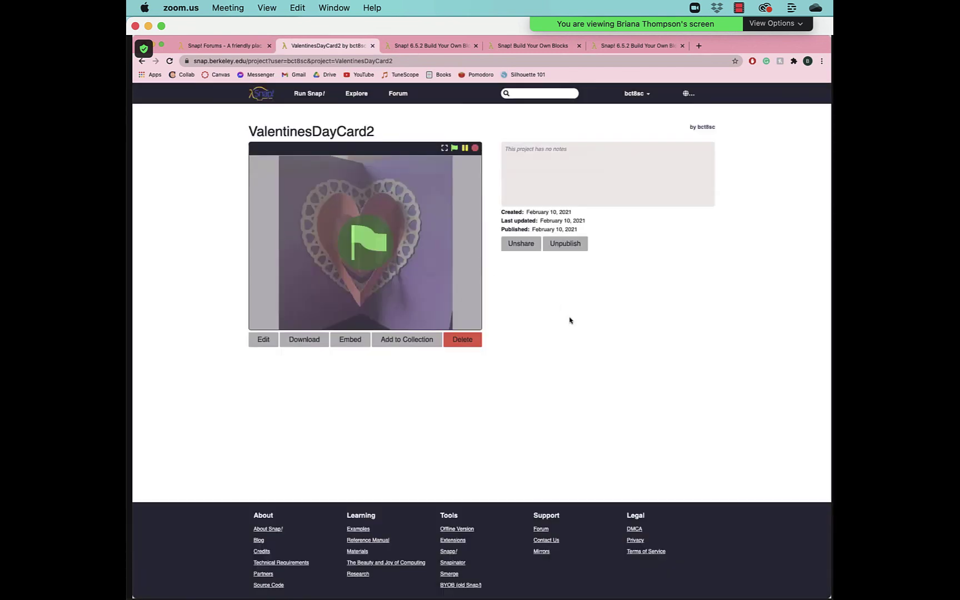